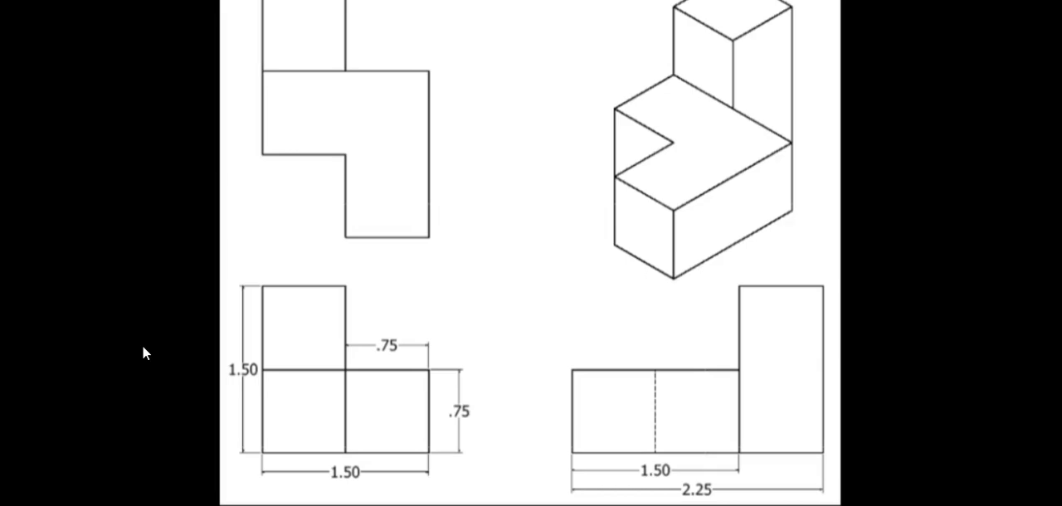
Switch from the reference drawing to Tinkercad in the browser and create a new 3D design
mouse_move(127, 505)
left_click(127, 452)
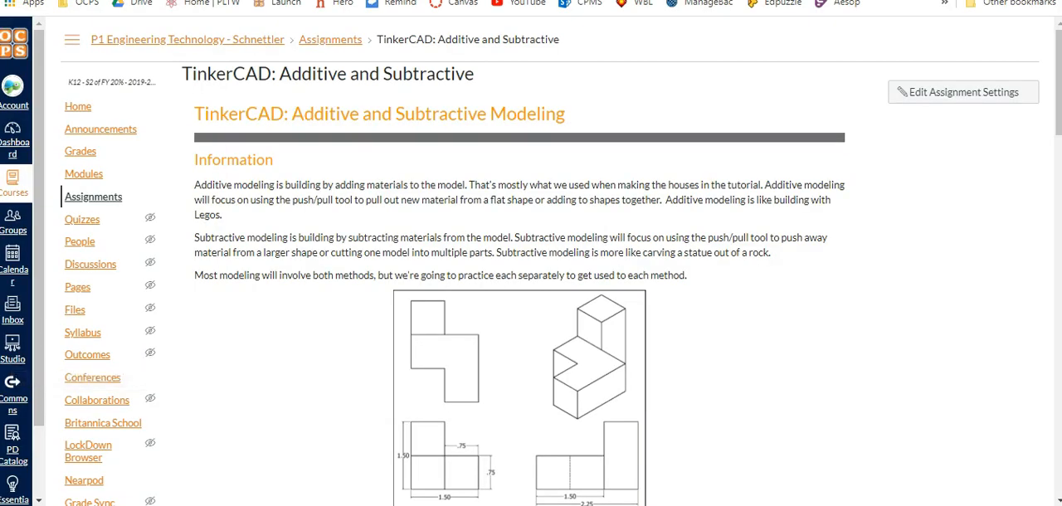
key("ctrl+t")
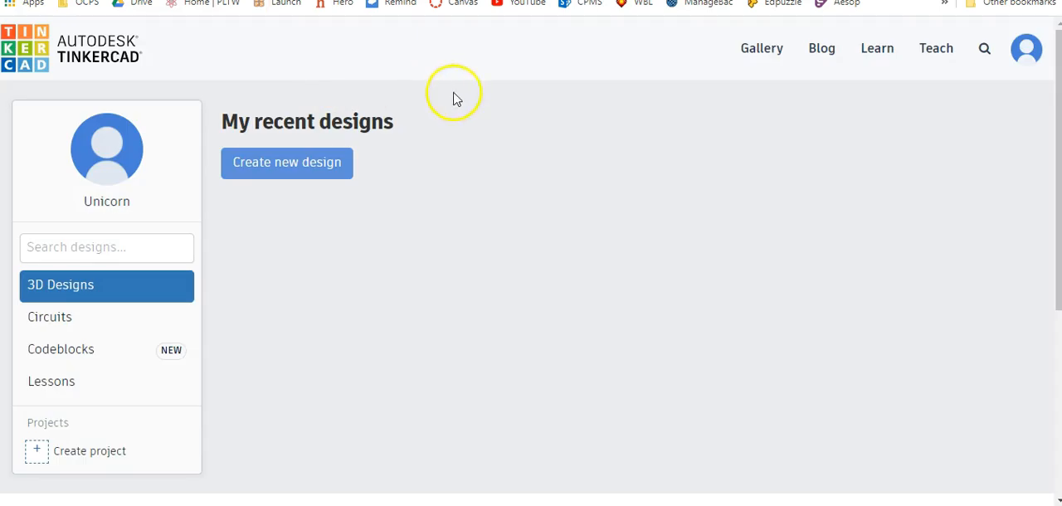
left_click(297, 177)
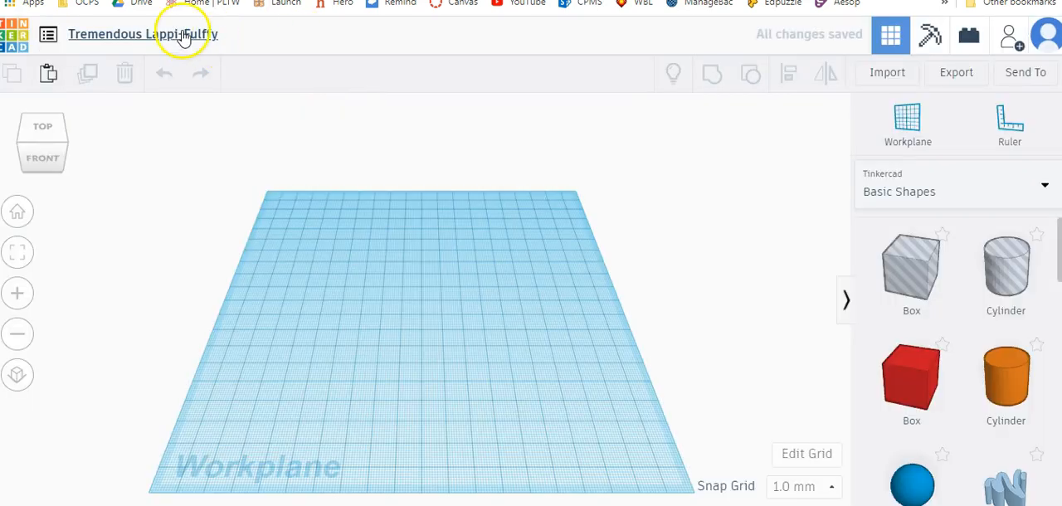
Rename the design with the student's surname followed by "Additive"
left_click(184, 36)
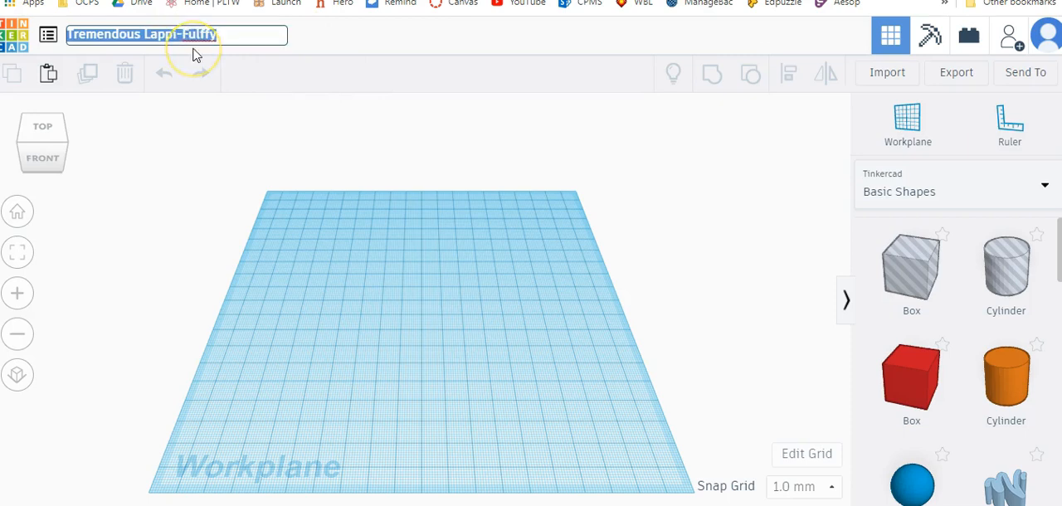
type("Schnettler Additive")
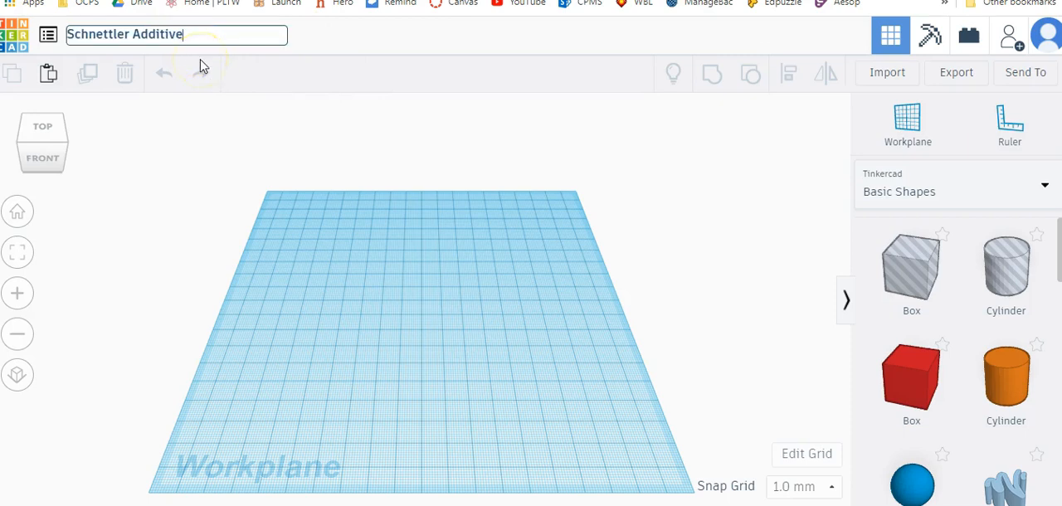
key("Return")
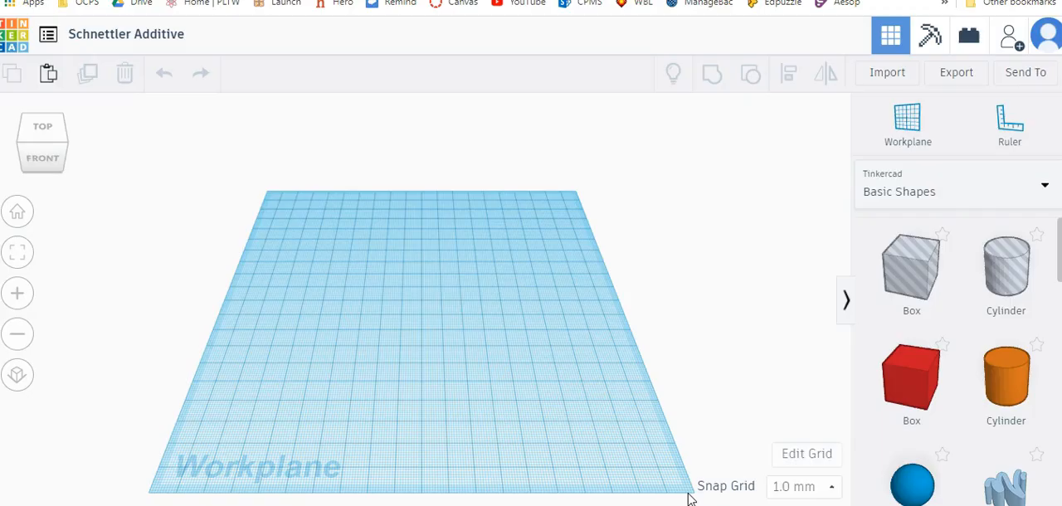
Place a solid box near the middle of the workplane and set its length, width and height to 19 mm
left_click_drag(917, 391, 402, 274)
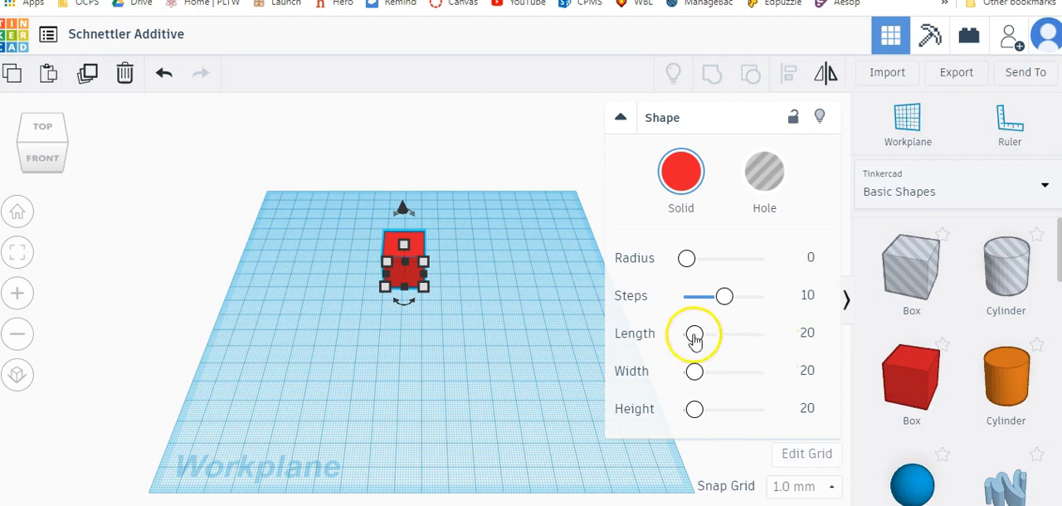
left_click_drag(694, 341, 695, 340)
left_click(810, 332)
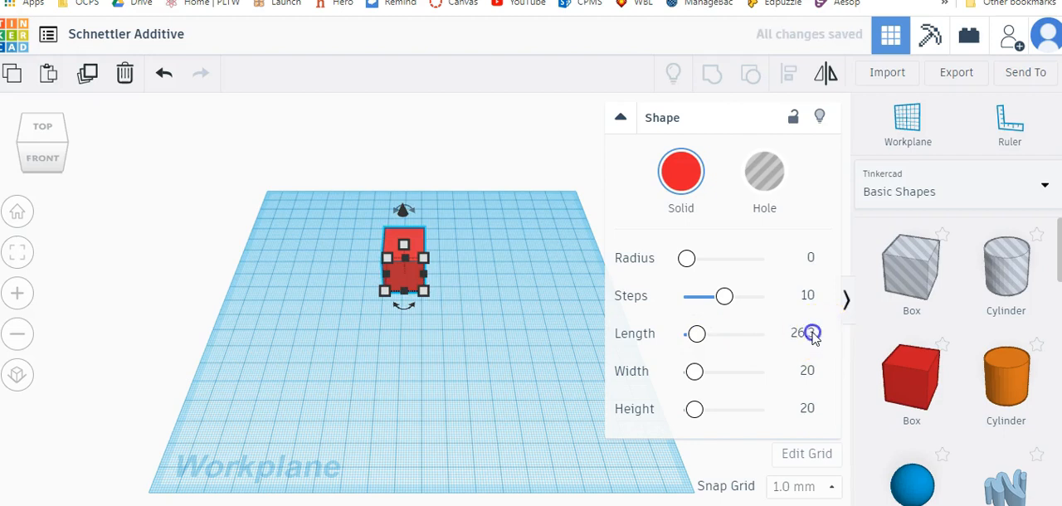
type("19")
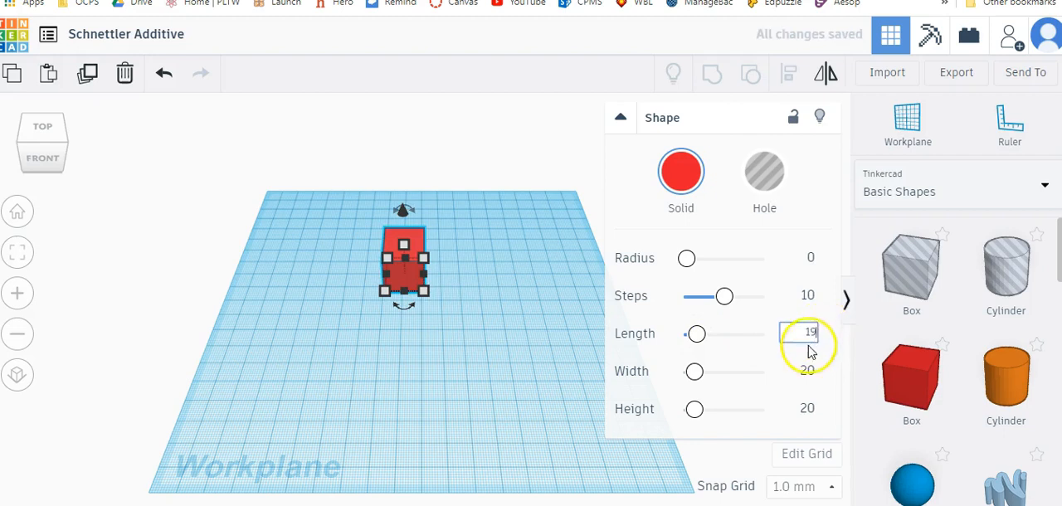
left_click(809, 373)
type("19")
left_click(808, 409)
type("1")
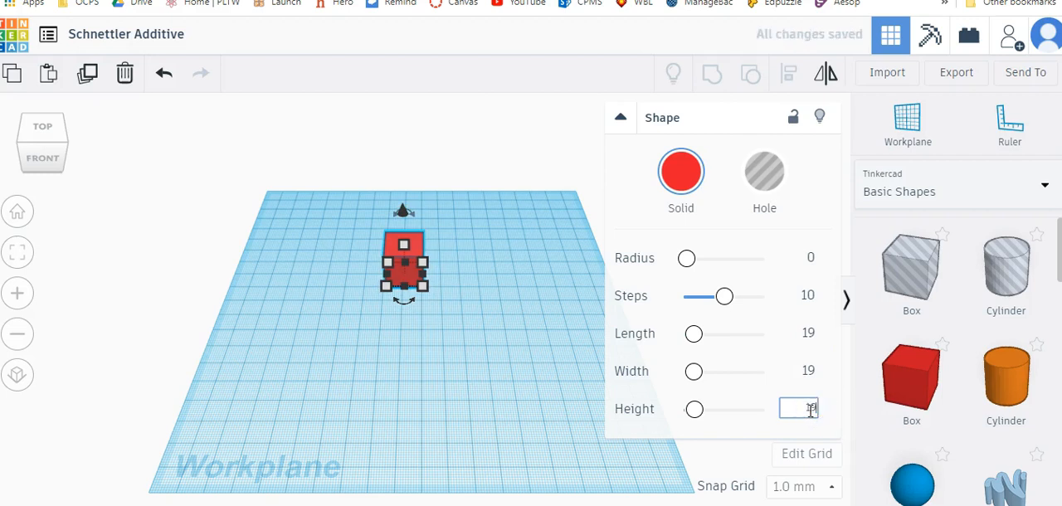
Set the box's height, width and length to 20 mm
left_click(803, 372)
left_click(809, 332)
key("BackSpace")
type("20")
left_click(561, 332)
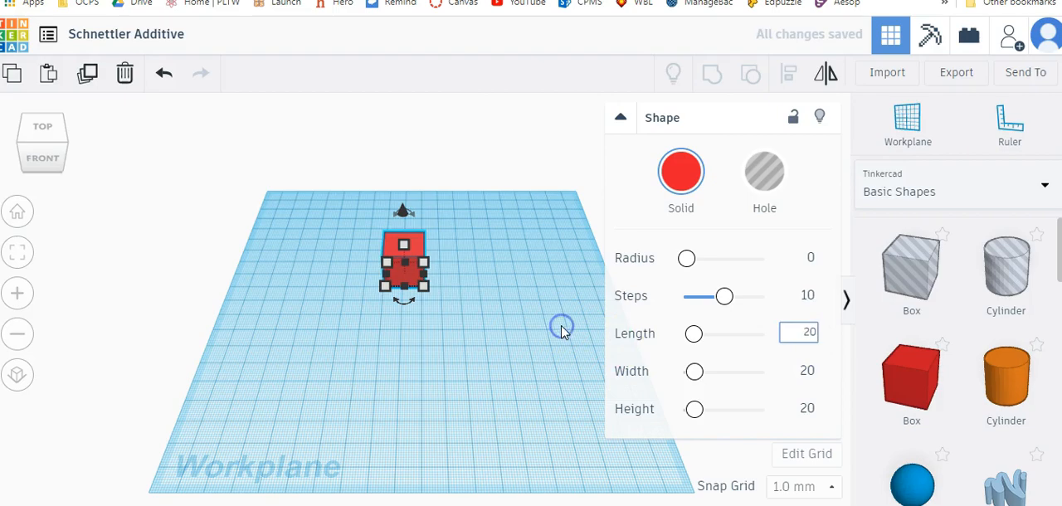
From the top view, place three more boxes: one in front of the first, one beside that, and one in front of the latter
right_click_drag(533, 327, 284, 440)
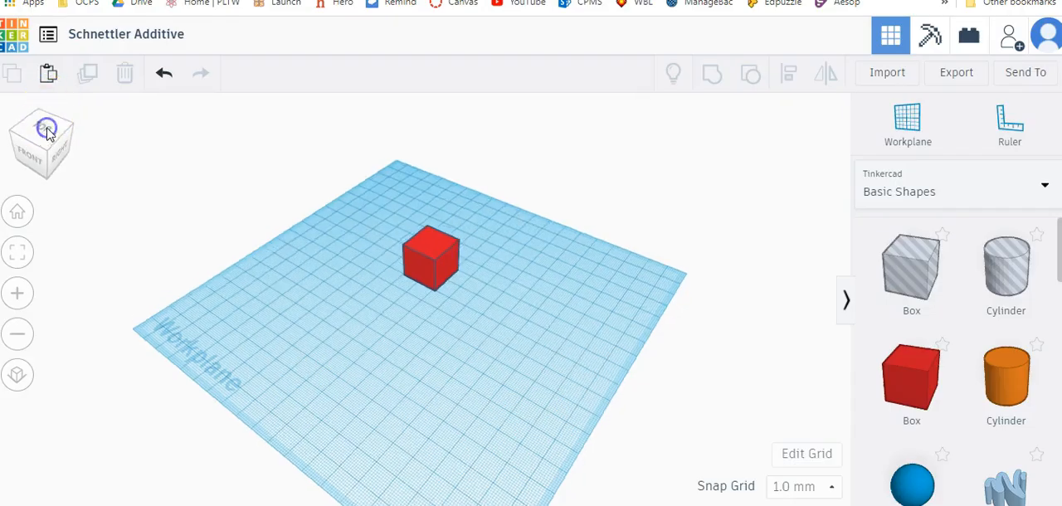
left_click(47, 129)
left_click_drag(922, 375, 403, 304)
left_click_drag(901, 373, 441, 302)
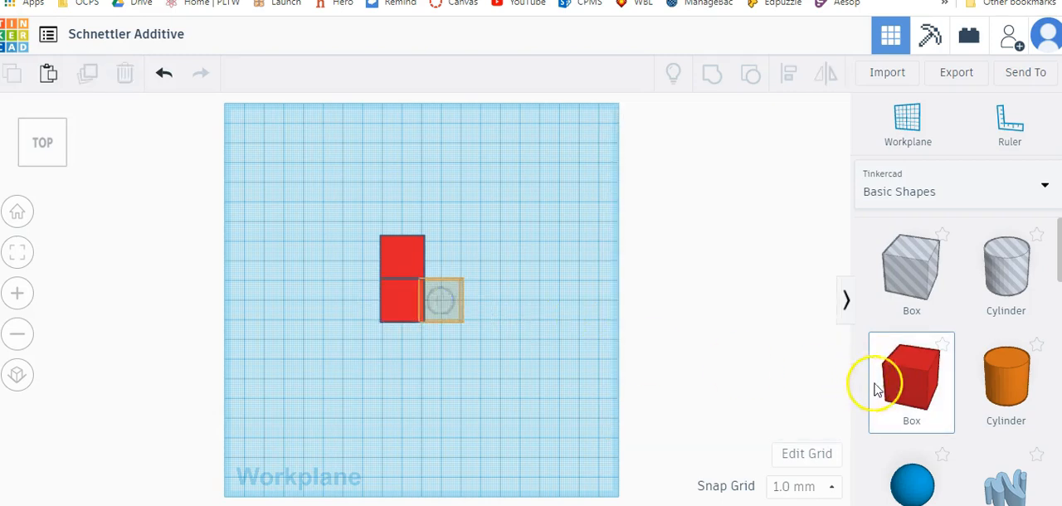
left_click_drag(912, 375, 440, 355)
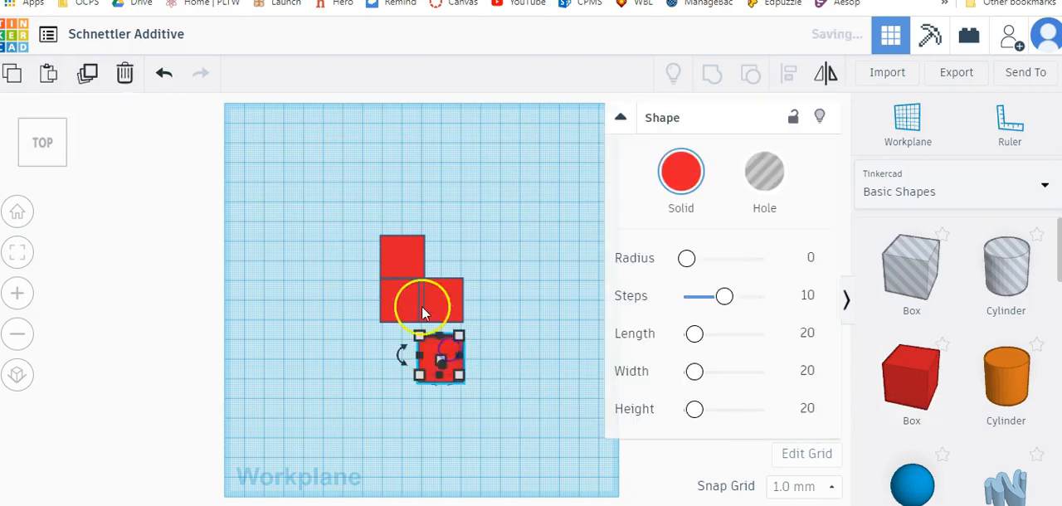
Shift the third box 2 mm to meet the second box's side, and slide the fourth box flush against it
scroll(419, 308, "up", 5)
scroll(420, 308, "up", 2)
mouse_move(512, 287)
left_mouse_down()
mouse_move(503, 287)
mouse_move(533, 290)
mouse_move(518, 288)
left_mouse_up()
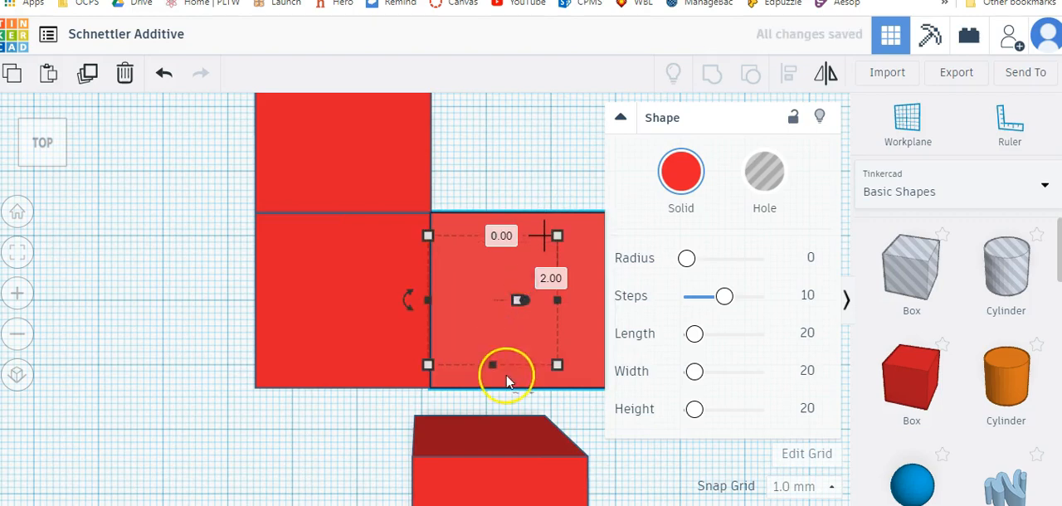
scroll(501, 382, "down", 4)
left_click_drag(479, 417, 484, 395)
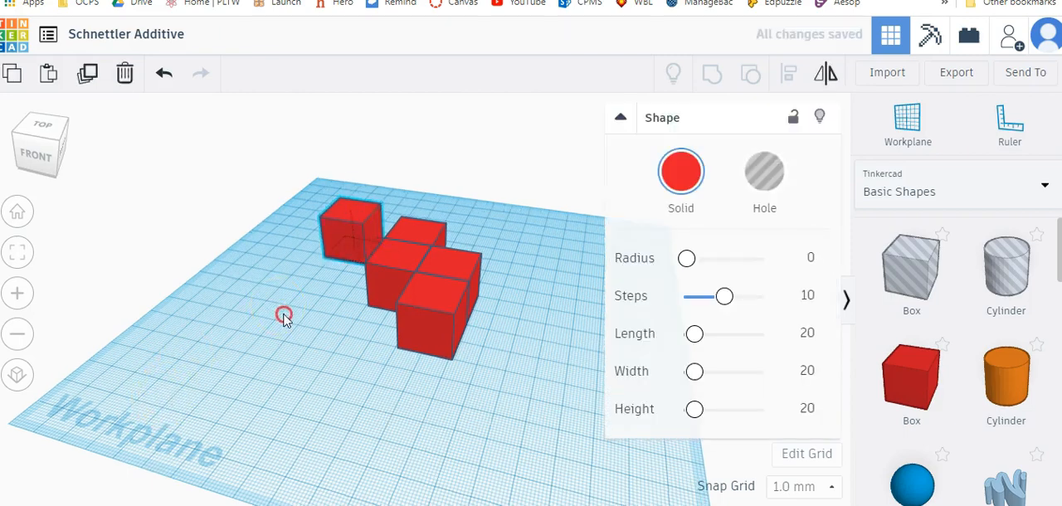
Stack a fifth box on the rear box, raising it 20 mm above the workplane
scroll(340, 340, "up", 3)
right_click_drag(340, 340, 360, 298)
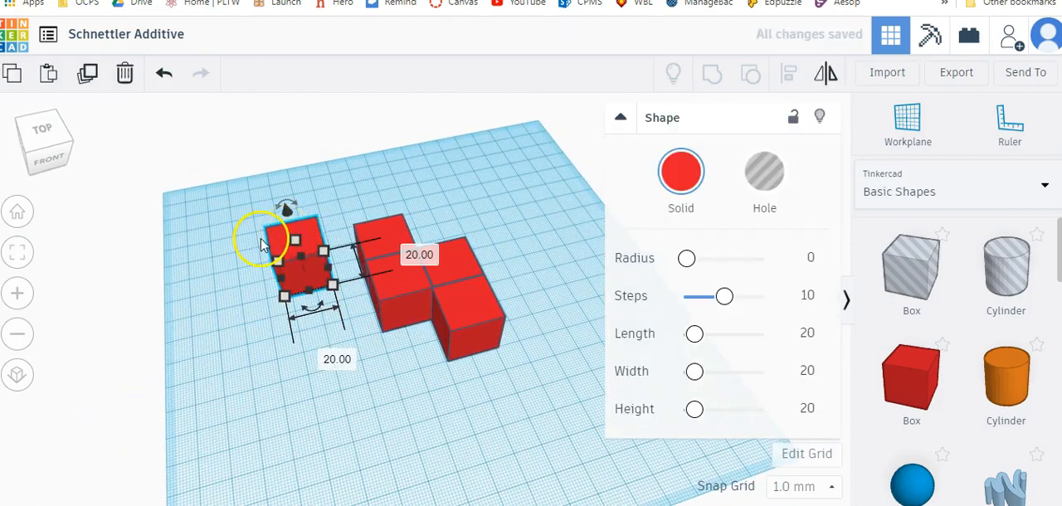
left_click_drag(282, 210, 283, 168)
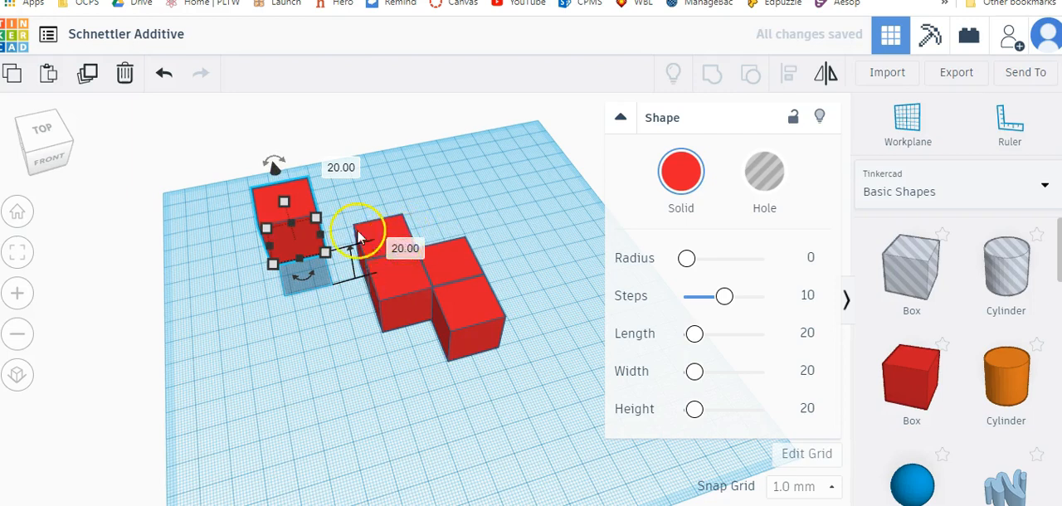
left_click_drag(289, 238, 387, 234)
Try grouping all five boxes into one shape, and ungroup them again
left_click_drag(505, 408, 419, 193)
left_click(711, 74)
left_click(626, 374)
right_click_drag(626, 374, 386, 350)
left_click_drag(548, 345, 336, 172)
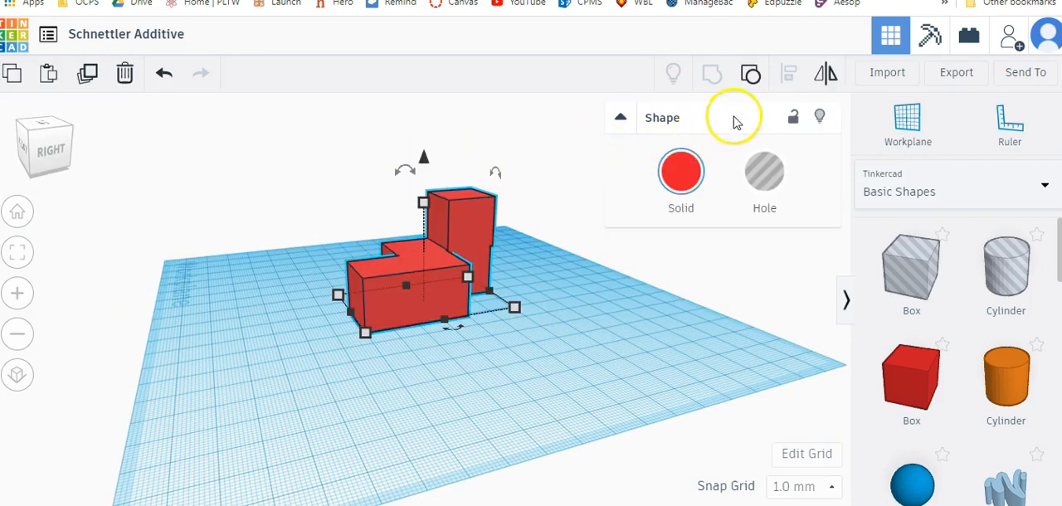
left_click(752, 78)
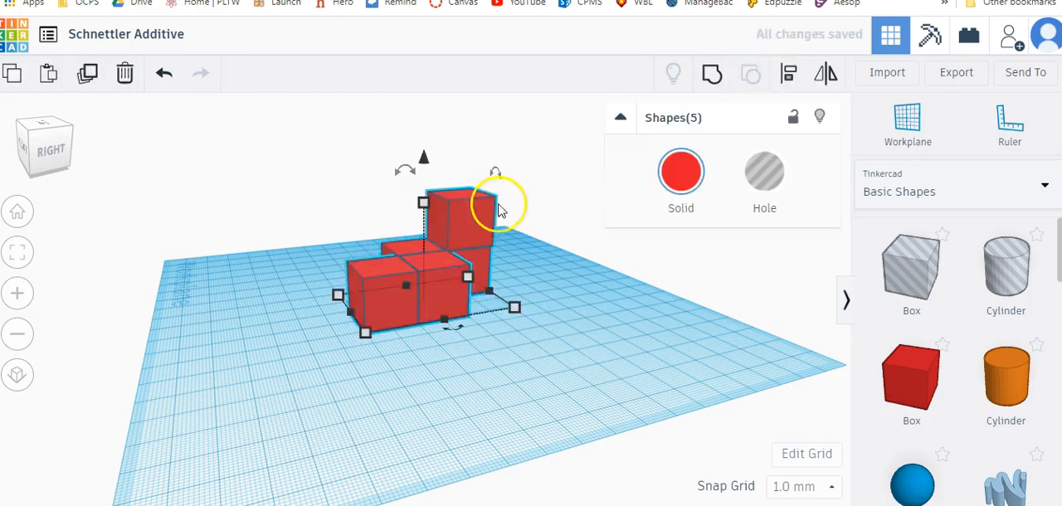
Nudge the top box so it sits flush over the rear box below it
right_click_drag(500, 209, 569, 146)
left_click_drag(568, 147, 553, 151)
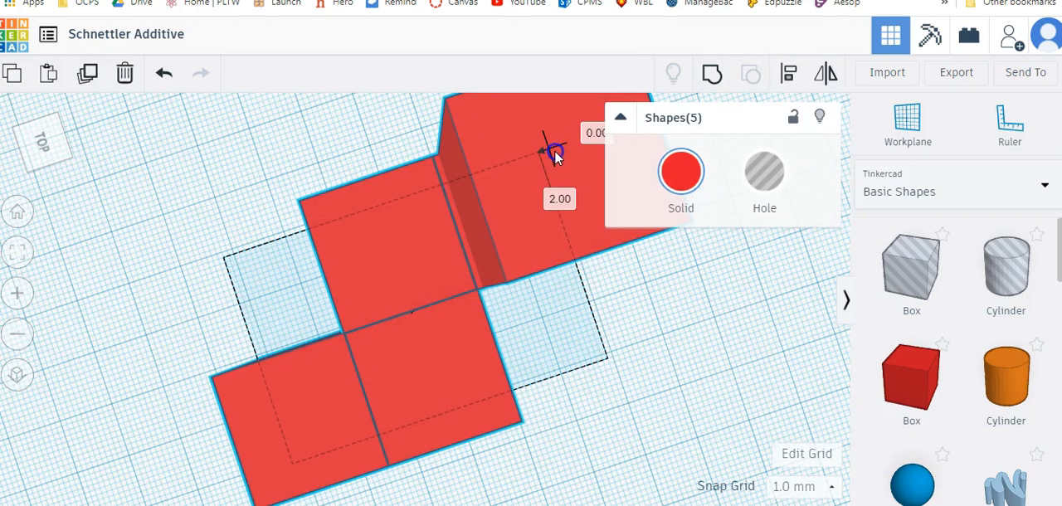
left_click(809, 352)
right_click_drag(810, 352, 508, 174)
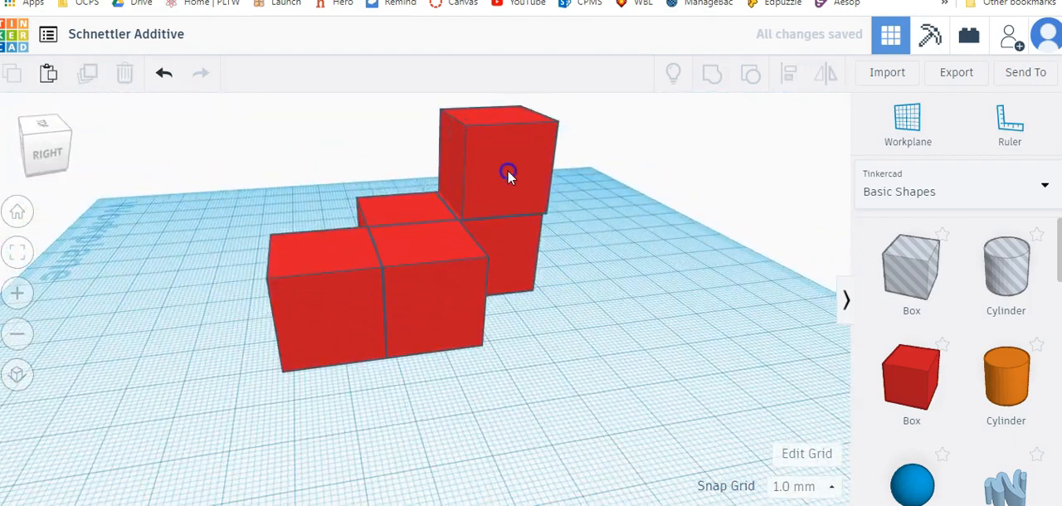
left_click_drag(497, 175, 503, 171)
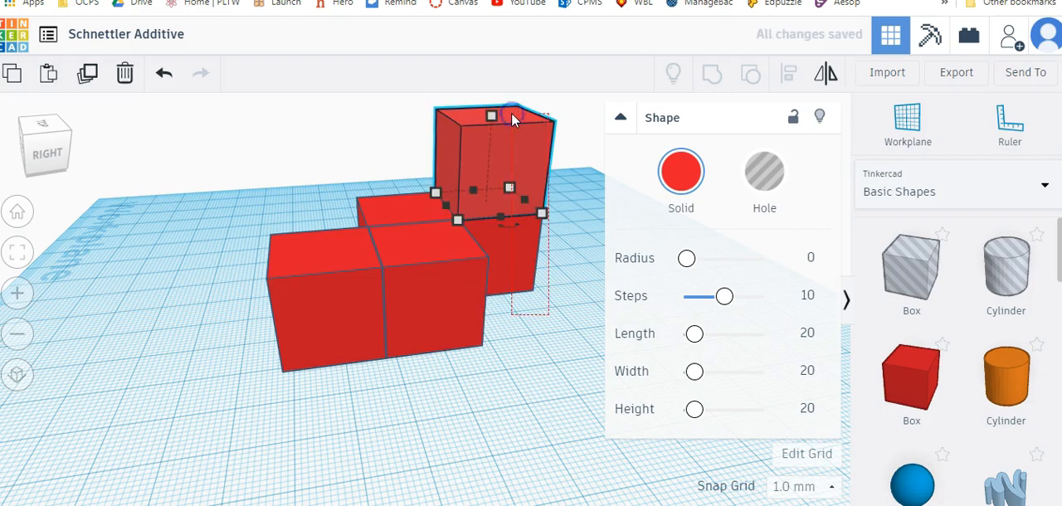
Align the top box with the rear box directly beneath it
left_click(529, 258, "shift")
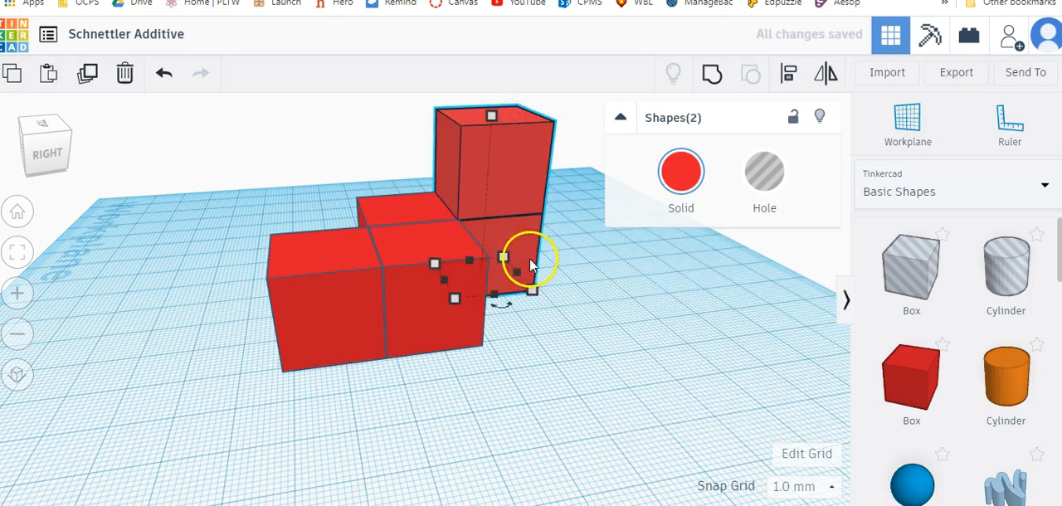
left_click(792, 77)
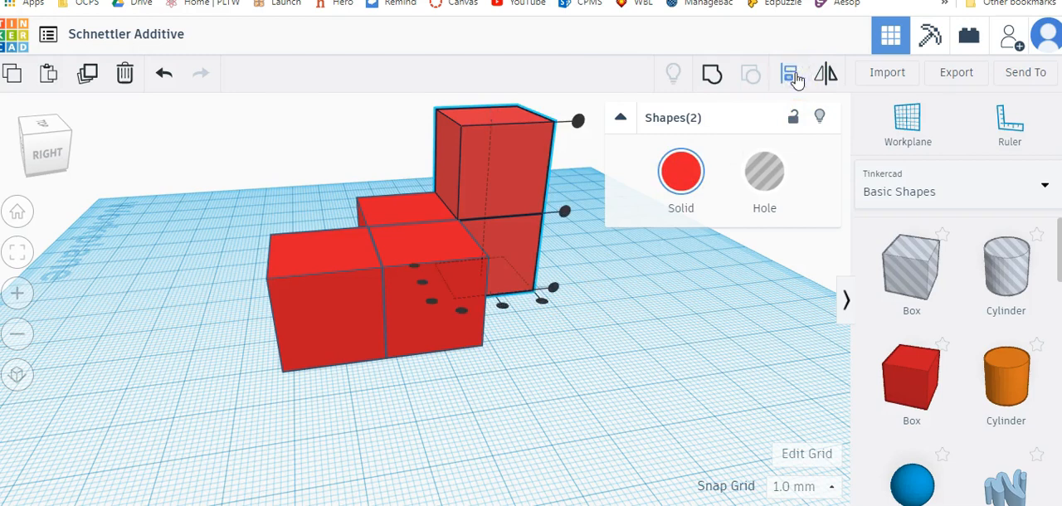
left_click(502, 308)
left_click(652, 390)
Group all five boxes into a single solid shape
left_click_drag(672, 389, 178, 132)
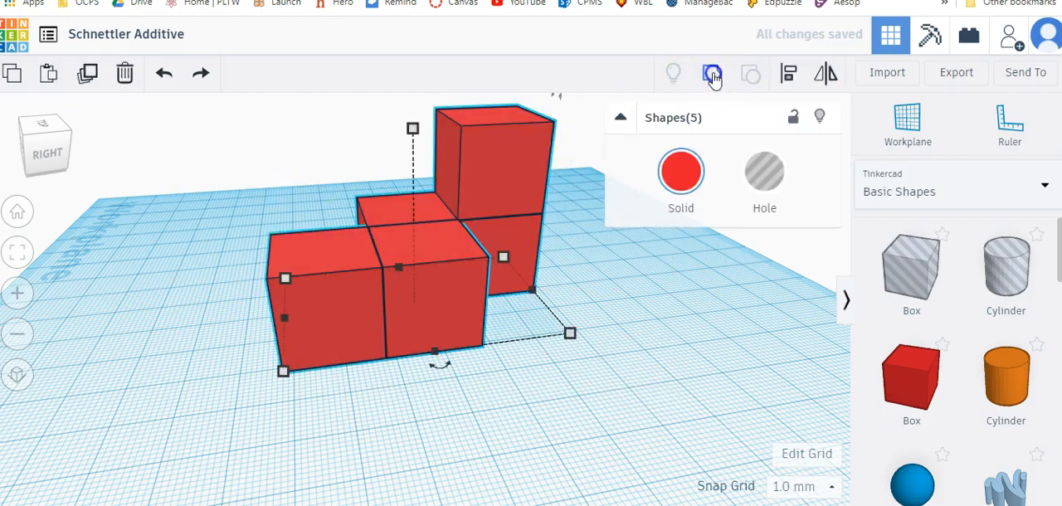
key("ctrl+g")
left_click(176, 363)
Switch to Snipping Tool and capture a rectangular snip of the finished model seen from a front-right corner angle
right_click_drag(177, 363, 245, 368)
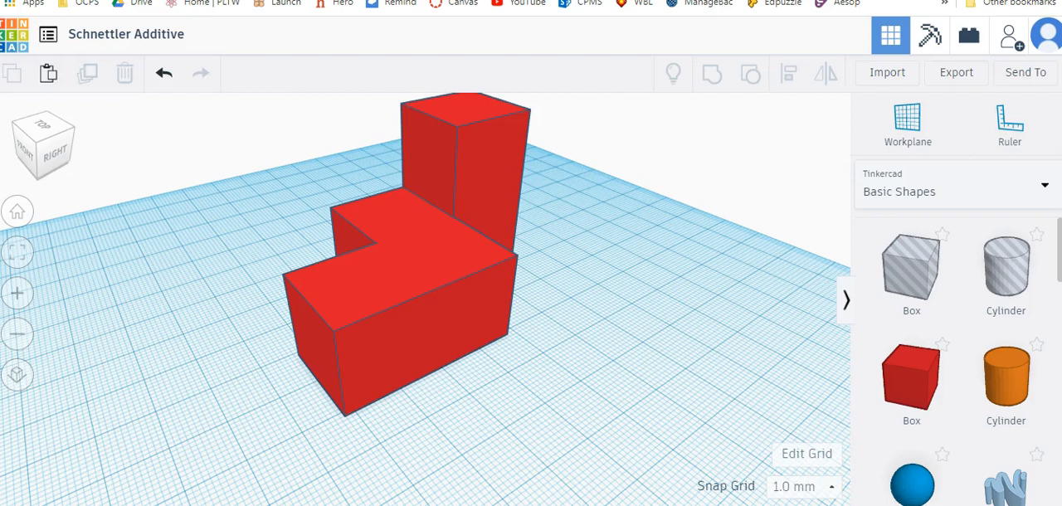
key("super")
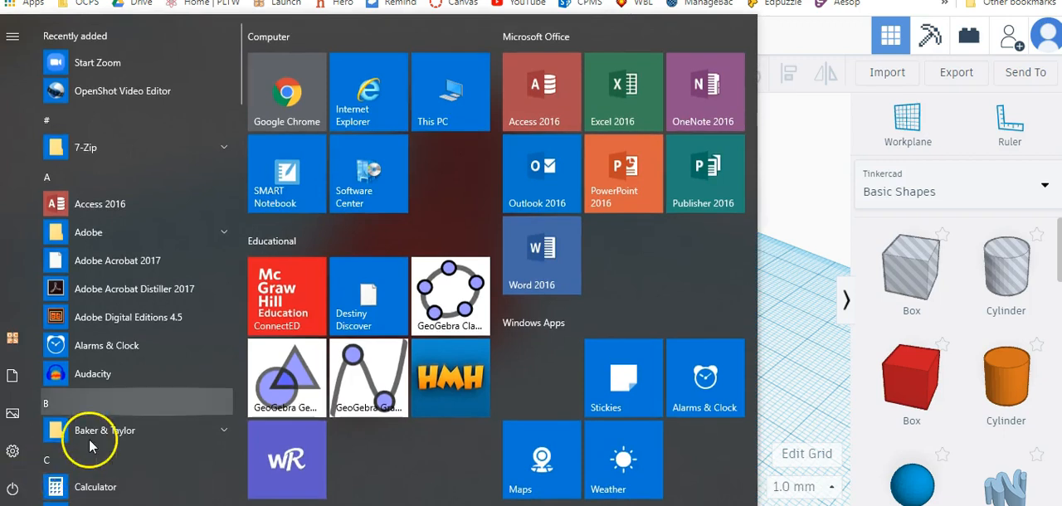
scroll(91, 446, "down", 5)
scroll(387, 462, "down", 4)
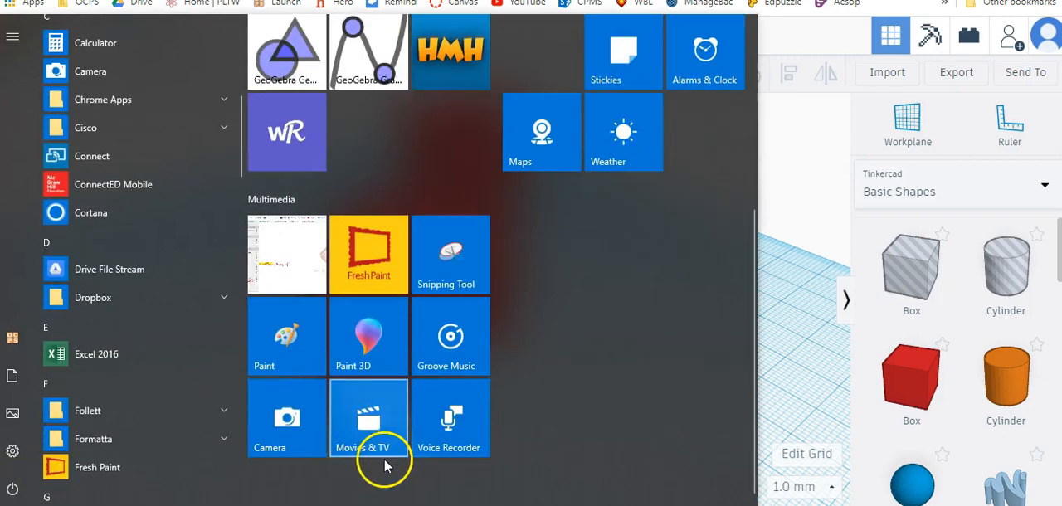
left_click(468, 264)
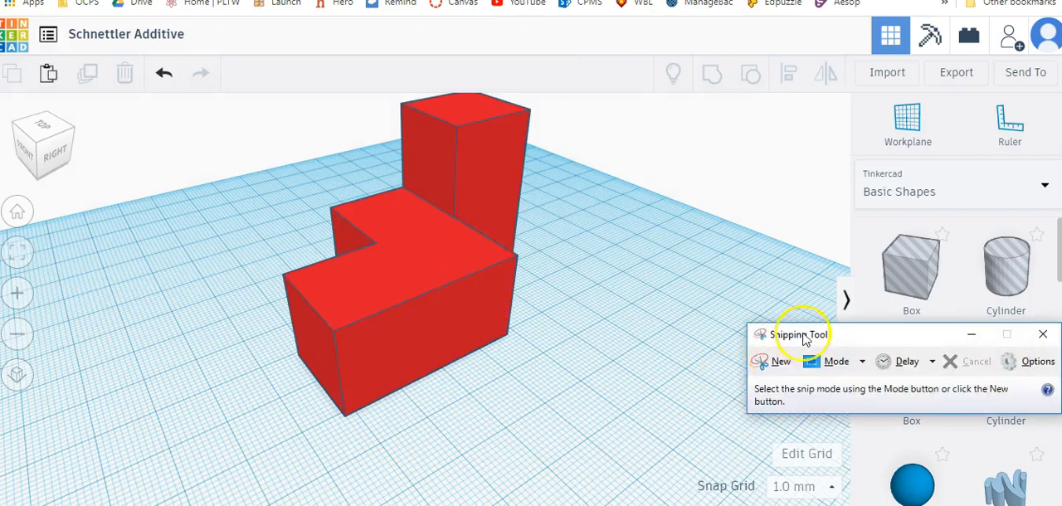
left_click(780, 363)
left_click_drag(237, 77, 615, 431)
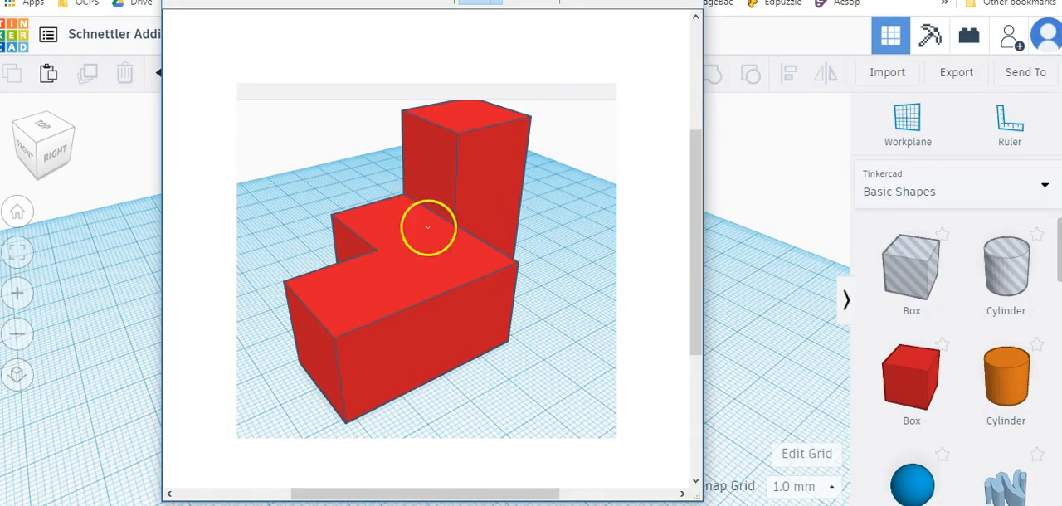
Copy the captured snip and close the Snipping Tool window
right_click(431, 279)
left_click(406, 313)
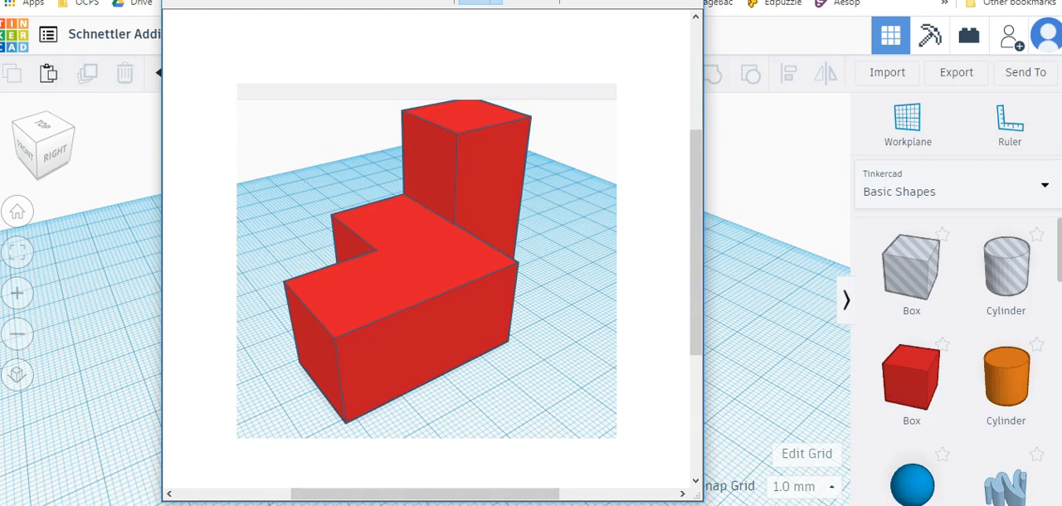
left_click(604, 0)
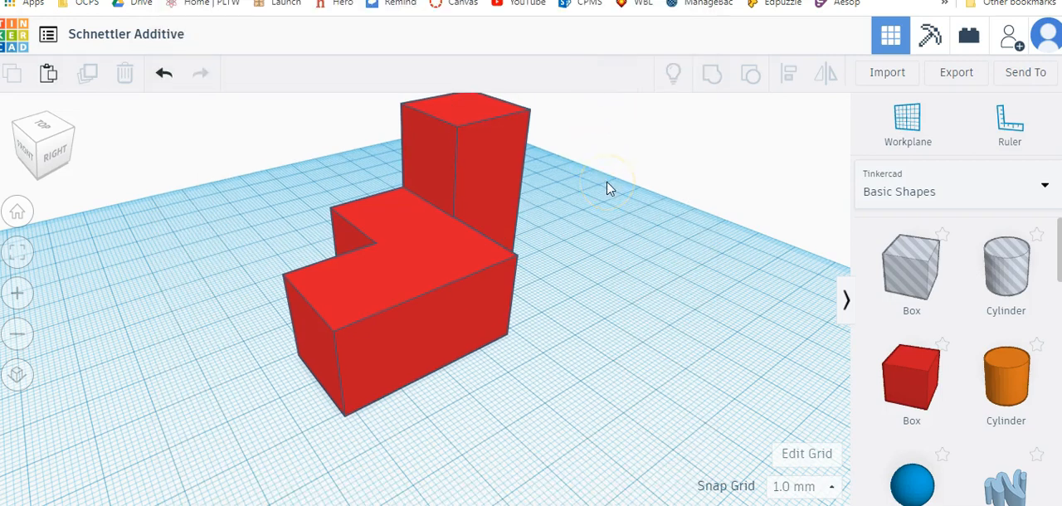